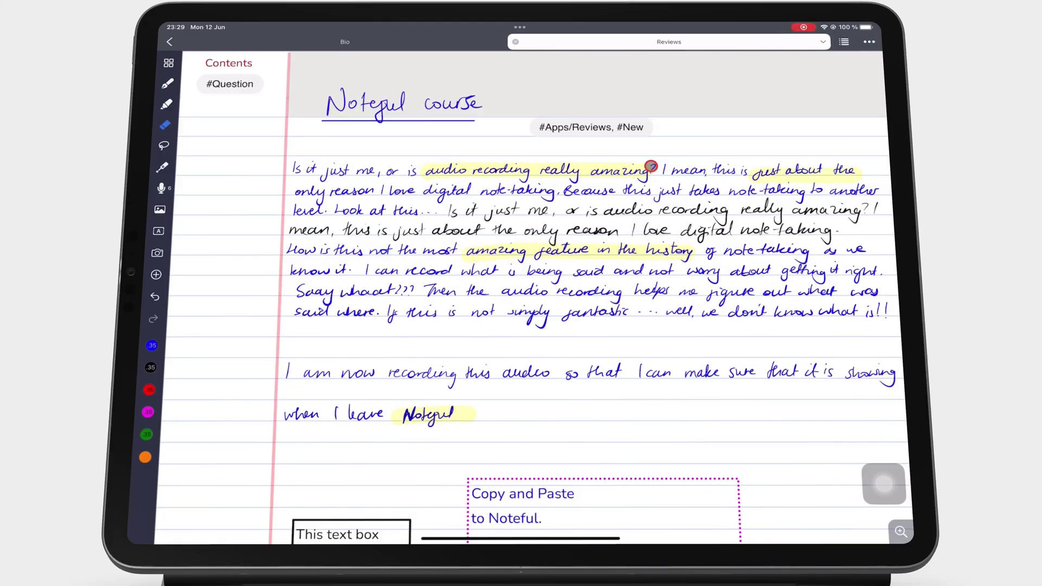
Step: Scroll down to bring the end of the audio-recording paragraph into view
{"action": "scroll", "coordinate": [651, 166], "scroll_direction": "down", "scroll_amount": 2}
{"action": "scroll", "coordinate": [651, 165], "scroll_direction": "down", "scroll_amount": 1}
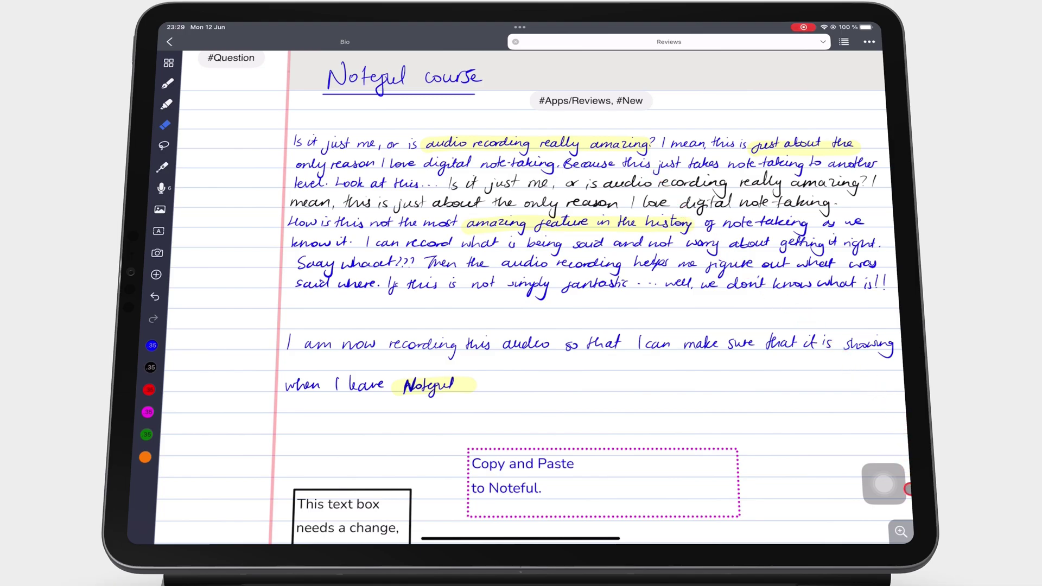
Step: Open the zoom window, fit its blue box over the paragraph's first three lines, and raise the panel
{"action": "left_click", "coordinate": [901, 532]}
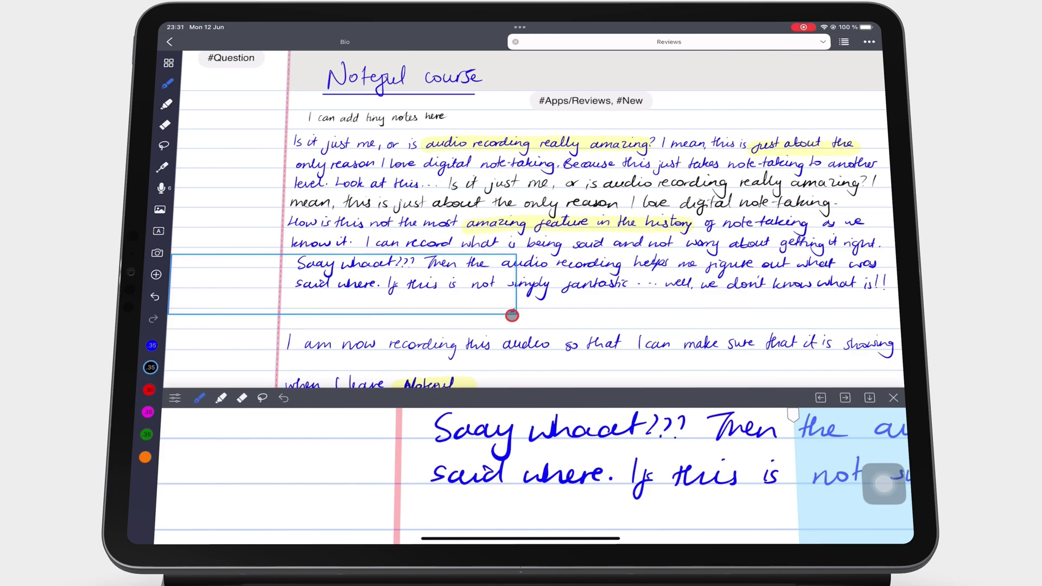
{"action": "mouse_move", "coordinate": [512, 307]}
{"action": "left_mouse_down"}
{"action": "mouse_move", "coordinate": [452, 273]}
{"action": "mouse_move", "coordinate": [359, 260]}
{"action": "left_mouse_up"}
{"action": "left_click_drag", "start_coordinate": [293, 261], "coordinate": [469, 203]}
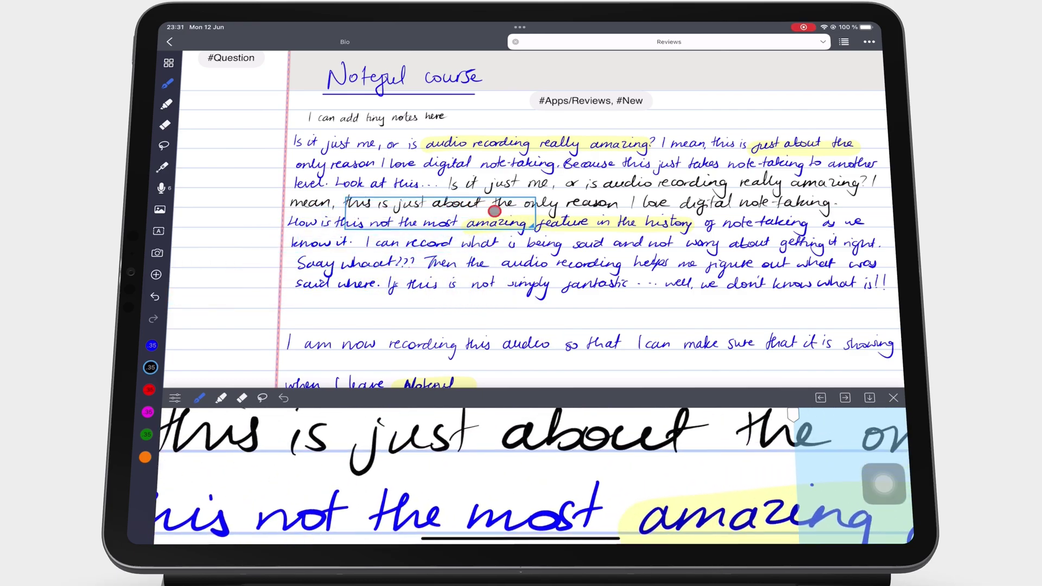
{"action": "left_click_drag", "start_coordinate": [536, 228], "coordinate": [384, 194]}
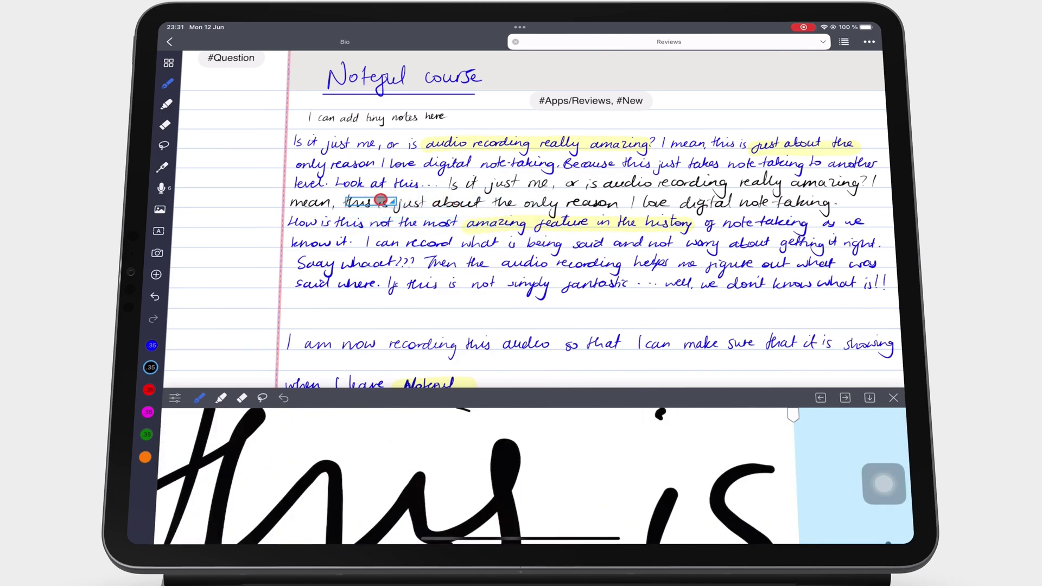
{"action": "left_click_drag", "start_coordinate": [404, 211], "coordinate": [569, 176]}
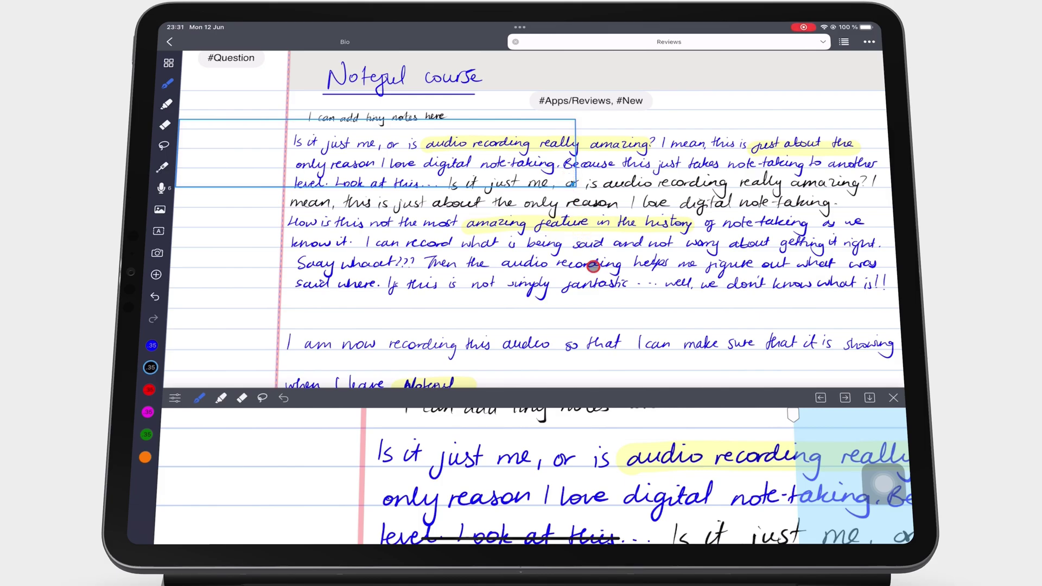
{"action": "mouse_move", "coordinate": [608, 397]}
{"action": "left_mouse_down"}
{"action": "mouse_move", "coordinate": [621, 348]}
{"action": "mouse_move", "coordinate": [609, 276]}
{"action": "left_mouse_up"}
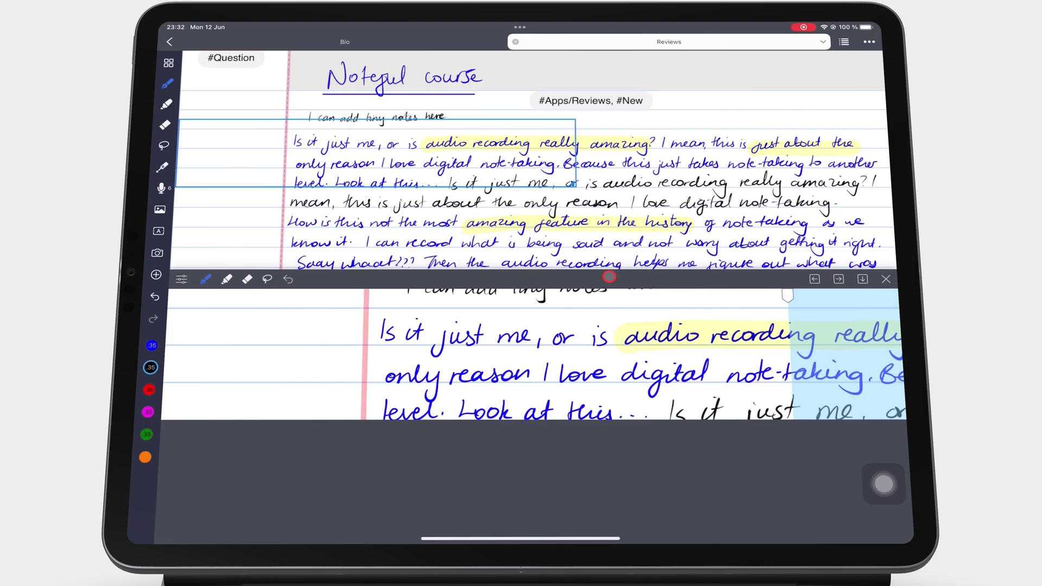
Step: Handwrite the left-margin note about writing in this zoom window, ending 'How does this look?'
{"action": "mouse_move", "coordinate": [192, 332]}
{"action": "left_mouse_down"}
{"action": "mouse_move", "coordinate": [221, 343]}
{"action": "mouse_move", "coordinate": [304, 341]}
{"action": "mouse_move", "coordinate": [228, 377]}
{"action": "mouse_move", "coordinate": [351, 375]}
{"action": "left_mouse_up"}
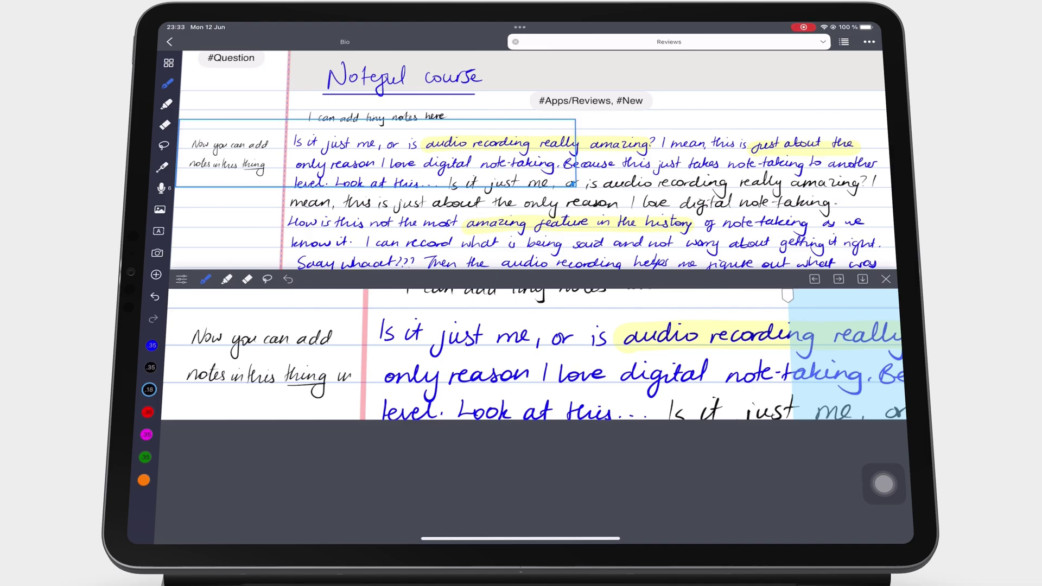
{"action": "left_click_drag", "start_coordinate": [188, 404], "coordinate": [255, 415]}
{"action": "left_click_drag", "start_coordinate": [276, 407], "coordinate": [348, 414]}
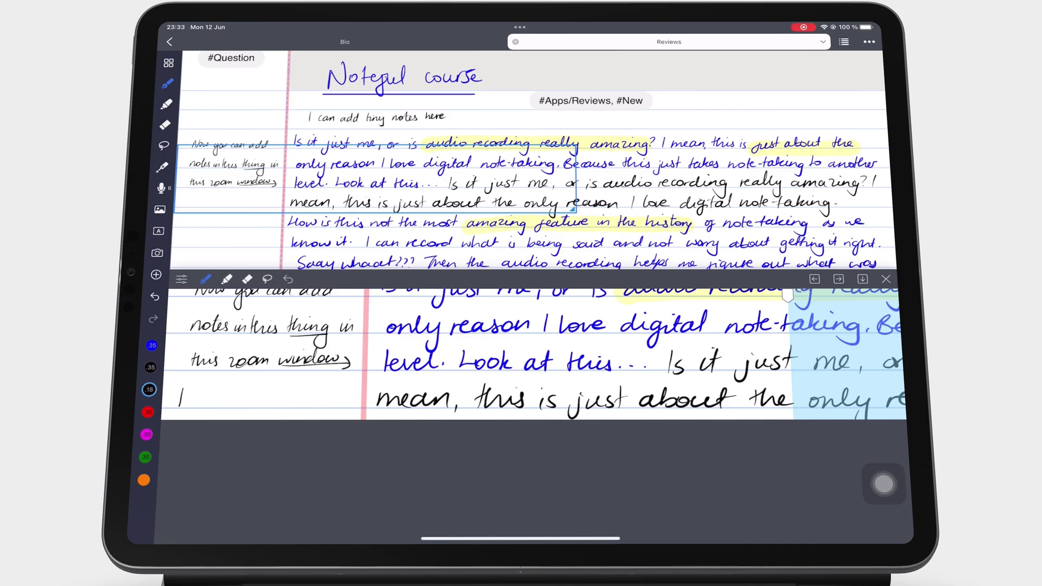
{"action": "left_click_drag", "start_coordinate": [228, 400], "coordinate": [258, 408]}
{"action": "left_click_drag", "start_coordinate": [256, 400], "coordinate": [284, 407]}
{"action": "left_click_drag", "start_coordinate": [292, 394], "coordinate": [323, 407]}
{"action": "left_click_drag", "start_coordinate": [326, 395], "coordinate": [342, 406]}
Step: Highlight 'zoom window' and 'this look' in yellow
{"action": "left_click", "coordinate": [226, 279]}
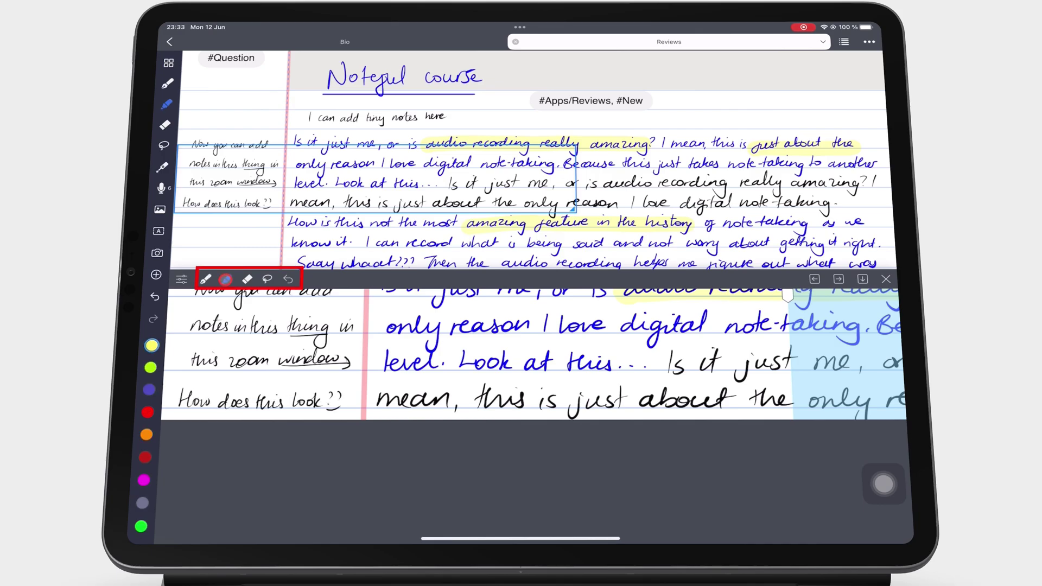
{"action": "left_click_drag", "start_coordinate": [220, 360], "coordinate": [365, 360]}
{"action": "mouse_move", "coordinate": [241, 402]}
{"action": "left_mouse_down"}
{"action": "mouse_move", "coordinate": [336, 402]}
{"action": "mouse_move", "coordinate": [360, 412]}
{"action": "mouse_move", "coordinate": [244, 402]}
{"action": "mouse_move", "coordinate": [193, 363]}
{"action": "mouse_move", "coordinate": [347, 360]}
{"action": "left_mouse_up"}
{"action": "left_click", "coordinate": [247, 279]}
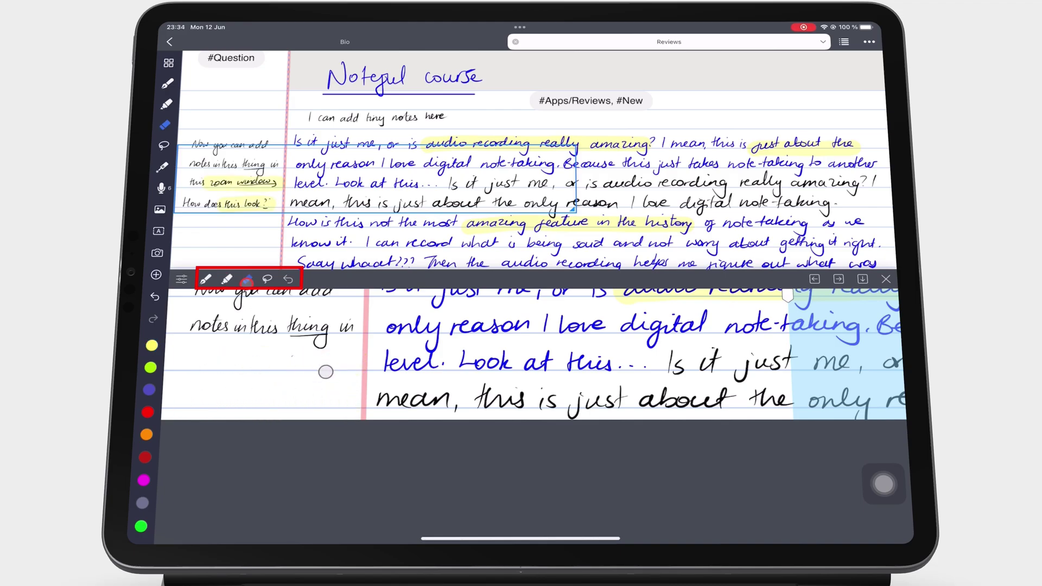
Step: Step the zoom area along and down to the 'How is this not the most amazing feature' line
{"action": "left_click", "coordinate": [267, 279]}
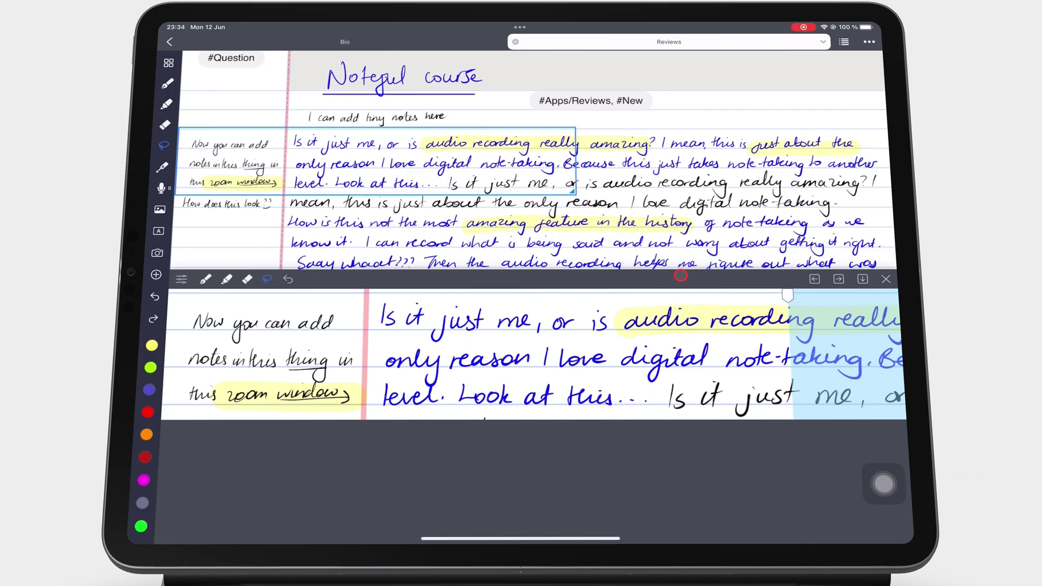
{"action": "left_click", "coordinate": [838, 279]}
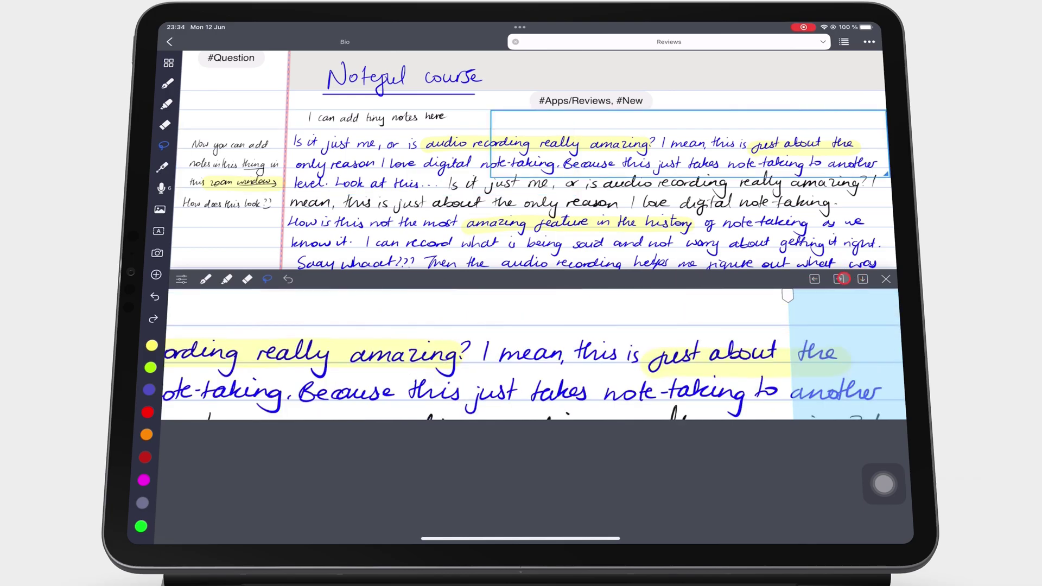
{"action": "left_click", "coordinate": [839, 279]}
{"action": "left_click", "coordinate": [863, 279]}
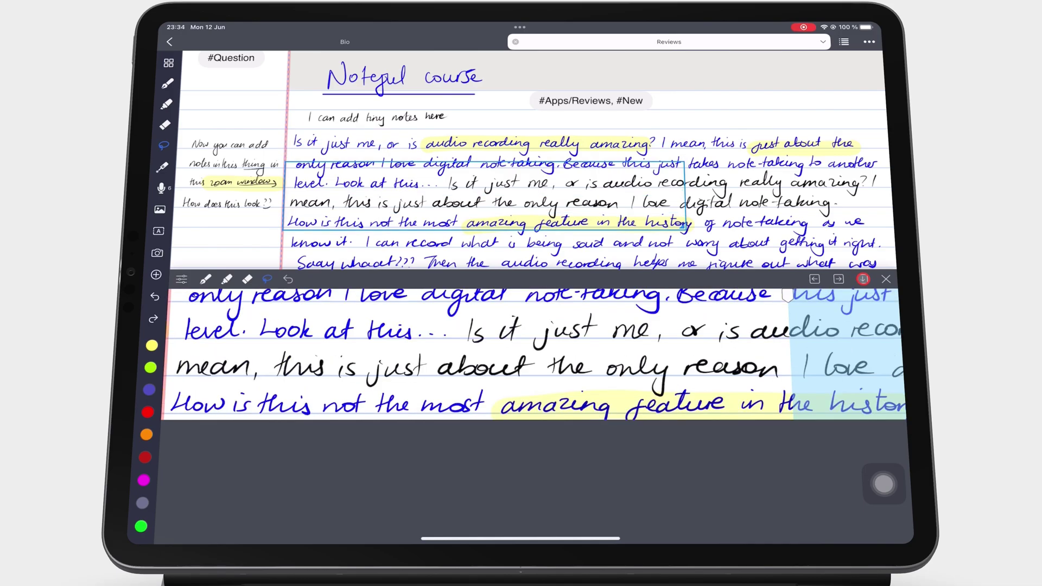
{"action": "left_click", "coordinate": [863, 279]}
{"action": "left_click", "coordinate": [861, 279]}
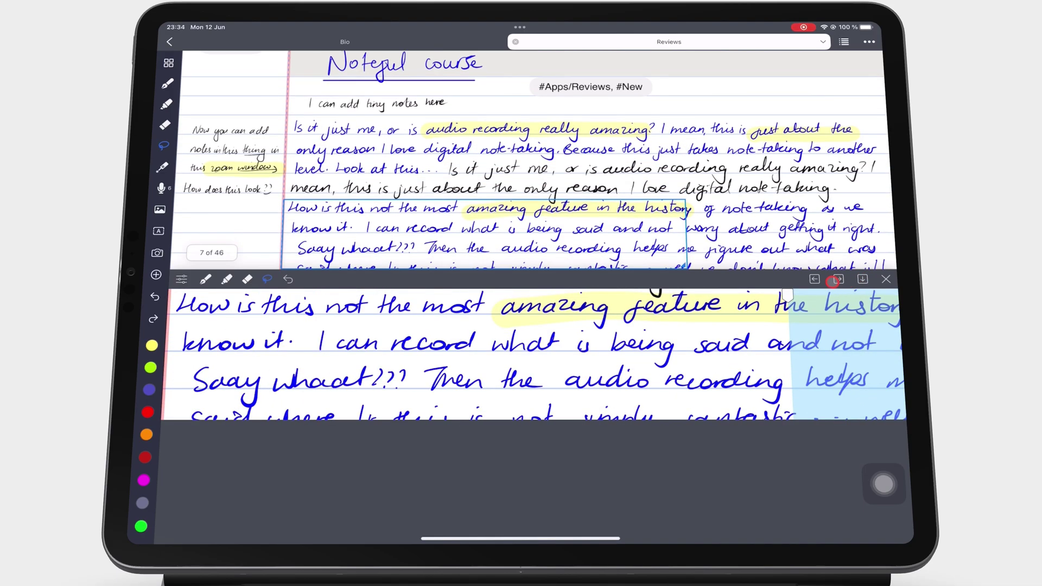
{"action": "left_click", "coordinate": [836, 279]}
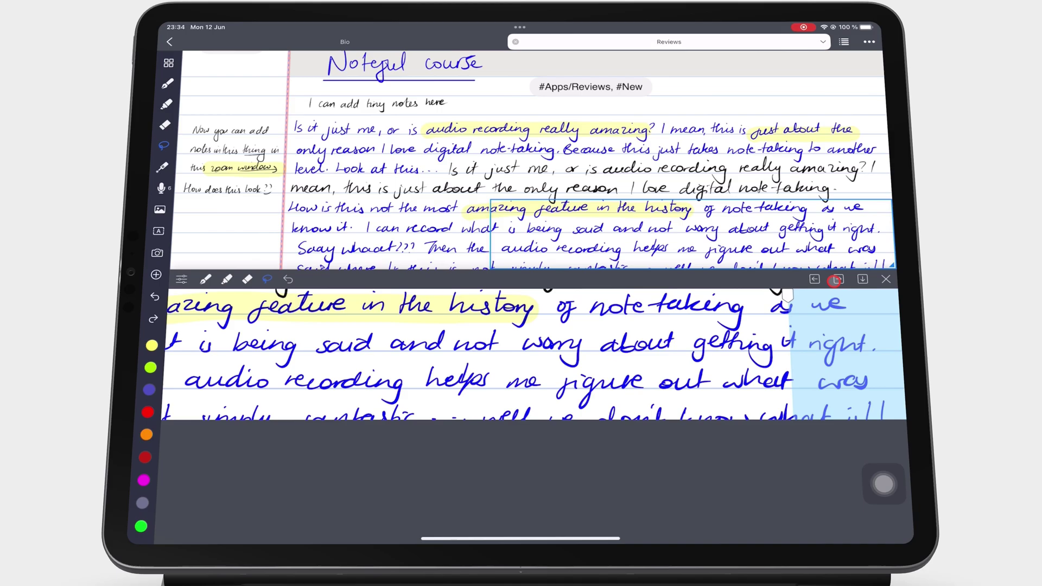
Step: Move the auto-advance margin leftward and drag the zoom box down beside the circle diagram
{"action": "left_click_drag", "start_coordinate": [786, 297], "coordinate": [689, 307]}
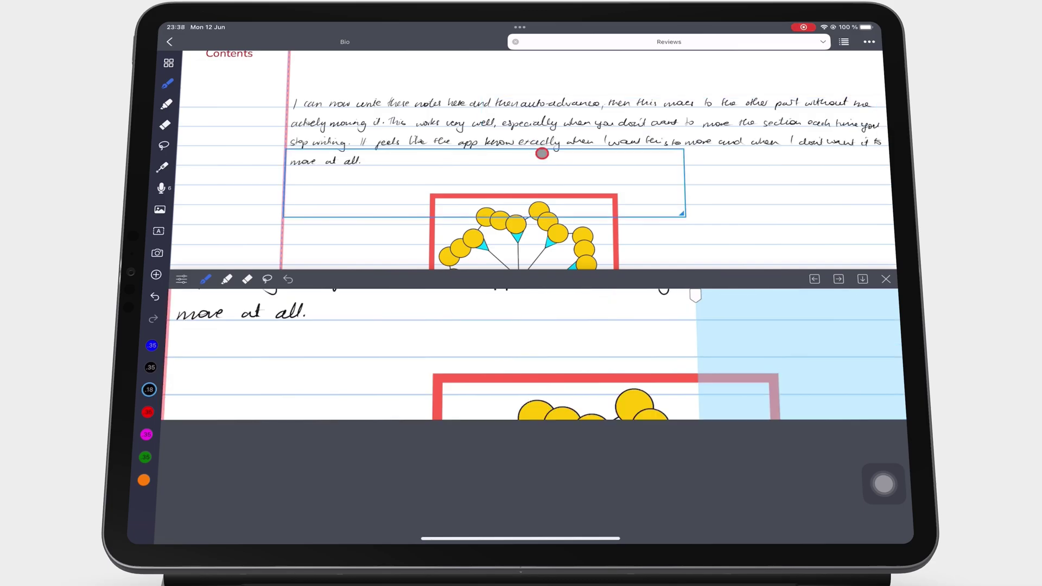
{"action": "mouse_move", "coordinate": [612, 108]}
{"action": "left_mouse_down"}
{"action": "mouse_move", "coordinate": [502, 162]}
{"action": "mouse_move", "coordinate": [477, 223]}
{"action": "mouse_move", "coordinate": [601, 204]}
{"action": "left_mouse_up"}
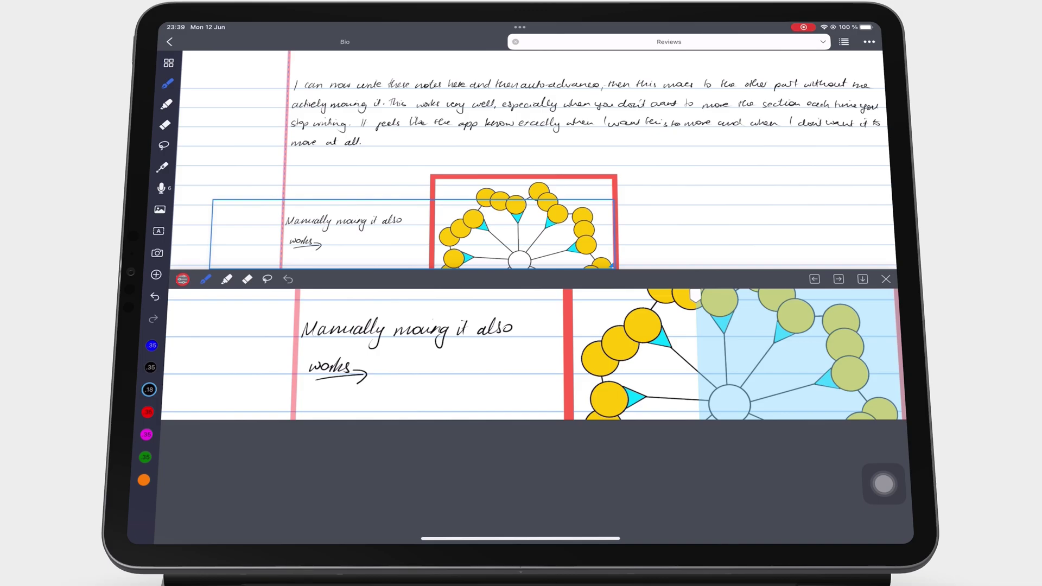
Step: Narrow the zoom writing margin and write 'Now lets see where the auto-advance will start'
{"action": "left_click", "coordinate": [182, 279]}
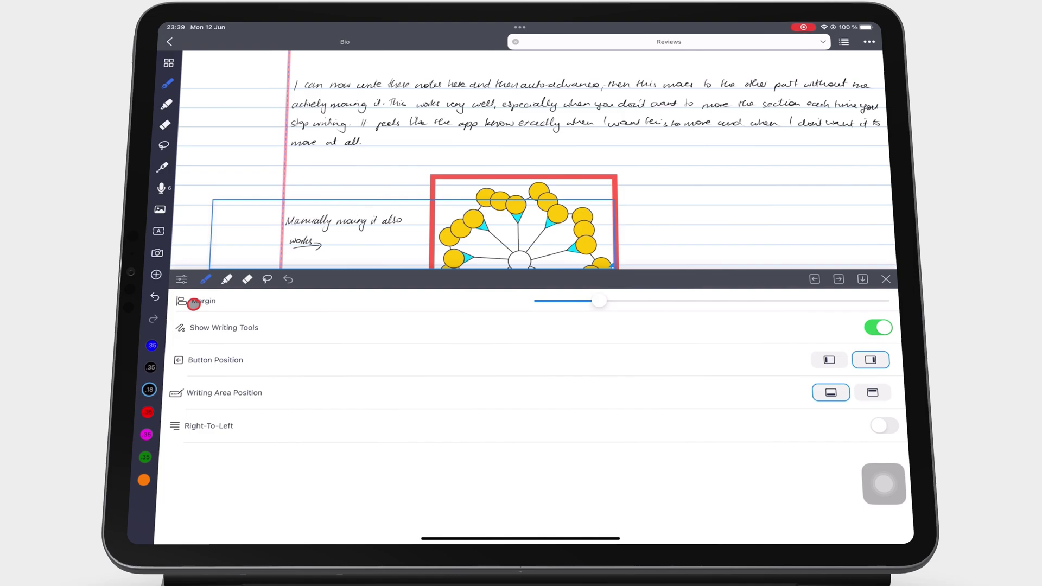
{"action": "mouse_move", "coordinate": [599, 301]}
{"action": "left_mouse_down"}
{"action": "mouse_move", "coordinate": [542, 298]}
{"action": "mouse_move", "coordinate": [878, 315]}
{"action": "mouse_move", "coordinate": [579, 294]}
{"action": "left_mouse_up"}
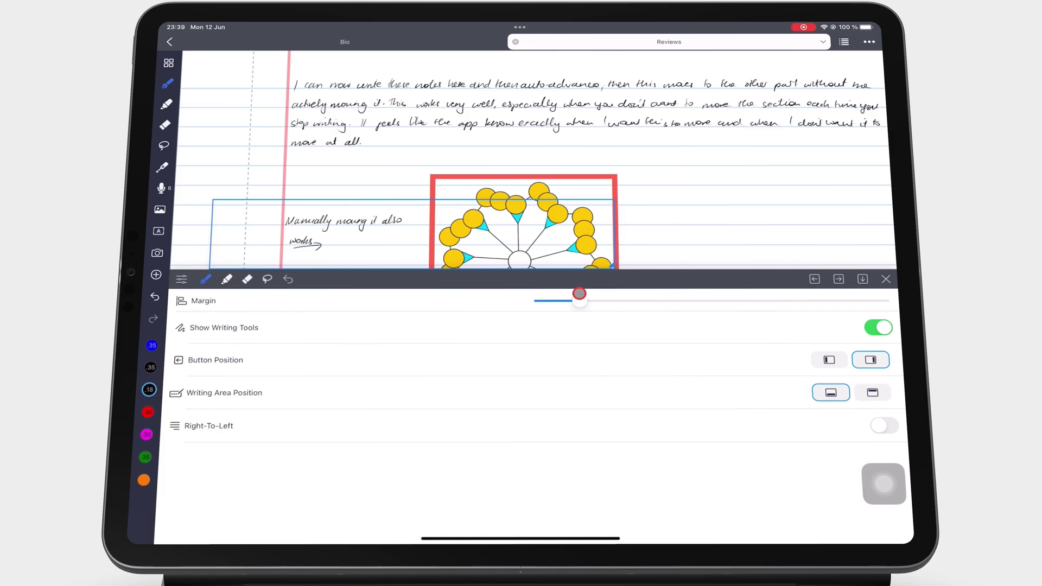
{"action": "left_click_drag", "start_coordinate": [660, 364], "coordinate": [881, 363]}
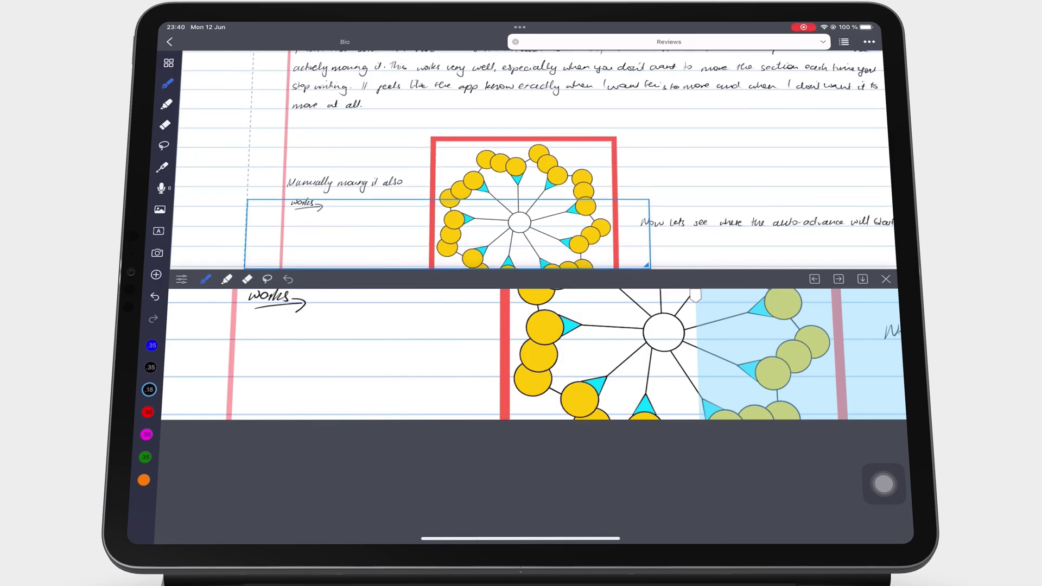
Step: Write 'See, Right where the margin is' in the zoom pane, starting at the dashed guide
{"action": "left_click_drag", "start_coordinate": [181, 361], "coordinate": [172, 377]}
{"action": "mouse_move", "coordinate": [178, 372]}
{"action": "left_mouse_down"}
{"action": "mouse_move", "coordinate": [207, 379]}
{"action": "mouse_move", "coordinate": [249, 366]}
{"action": "left_mouse_up"}
{"action": "mouse_move", "coordinate": [244, 367]}
{"action": "left_mouse_down"}
{"action": "mouse_move", "coordinate": [243, 390]}
{"action": "mouse_move", "coordinate": [269, 369]}
{"action": "left_mouse_up"}
{"action": "left_click_drag", "start_coordinate": [269, 360], "coordinate": [270, 373]}
{"action": "left_click_drag", "start_coordinate": [282, 369], "coordinate": [282, 375]}
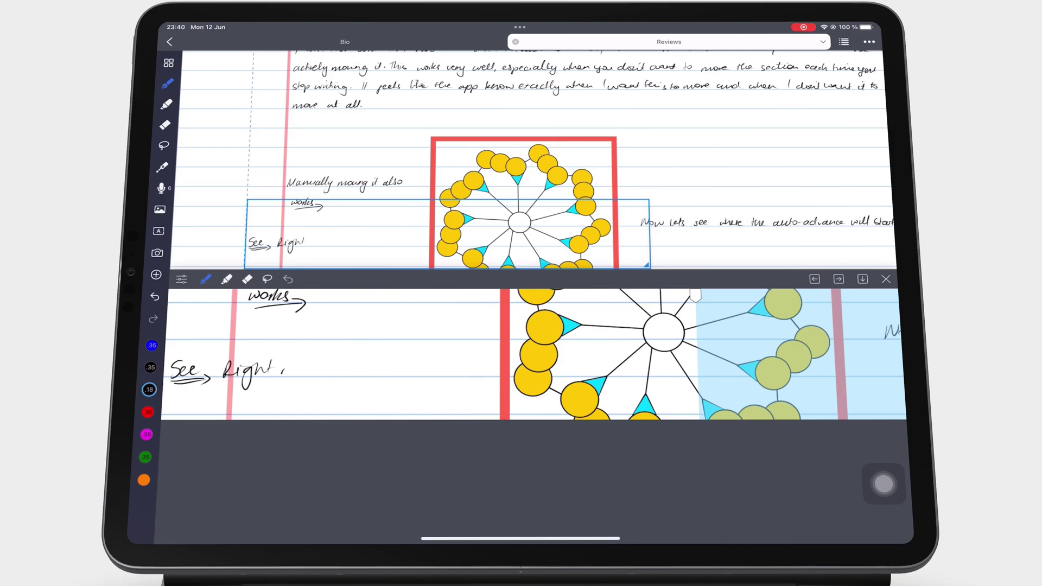
{"action": "mouse_move", "coordinate": [345, 361]}
{"action": "left_mouse_down"}
{"action": "mouse_move", "coordinate": [341, 375]}
{"action": "mouse_move", "coordinate": [407, 369]}
{"action": "mouse_move", "coordinate": [422, 388]}
{"action": "mouse_move", "coordinate": [460, 373]}
{"action": "left_mouse_up"}
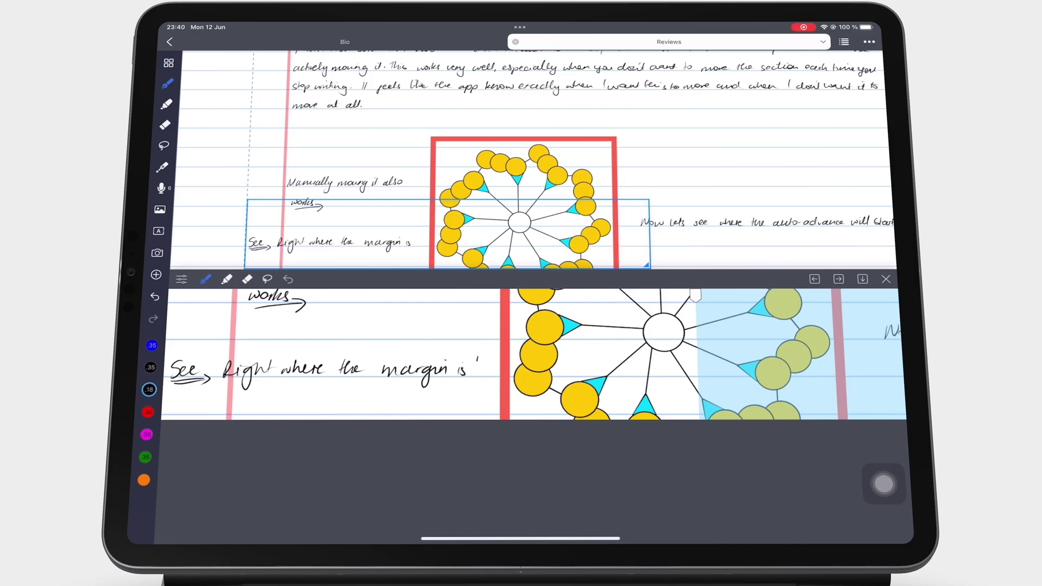
Step: In zoom settings, toggle the writing tools off and on and put navigation buttons on the right
{"action": "left_click", "coordinate": [182, 281]}
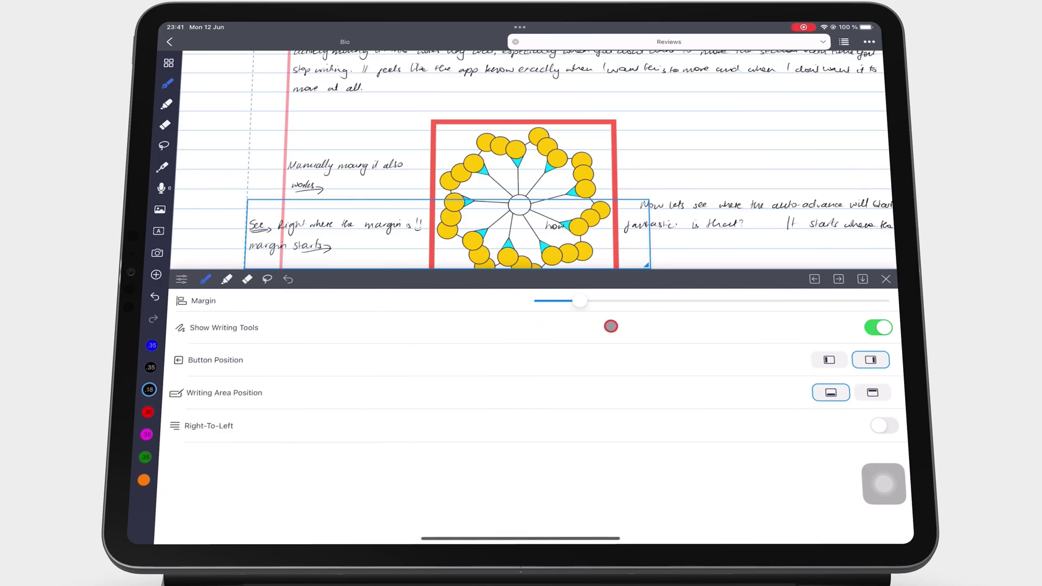
{"action": "left_click", "coordinate": [880, 325]}
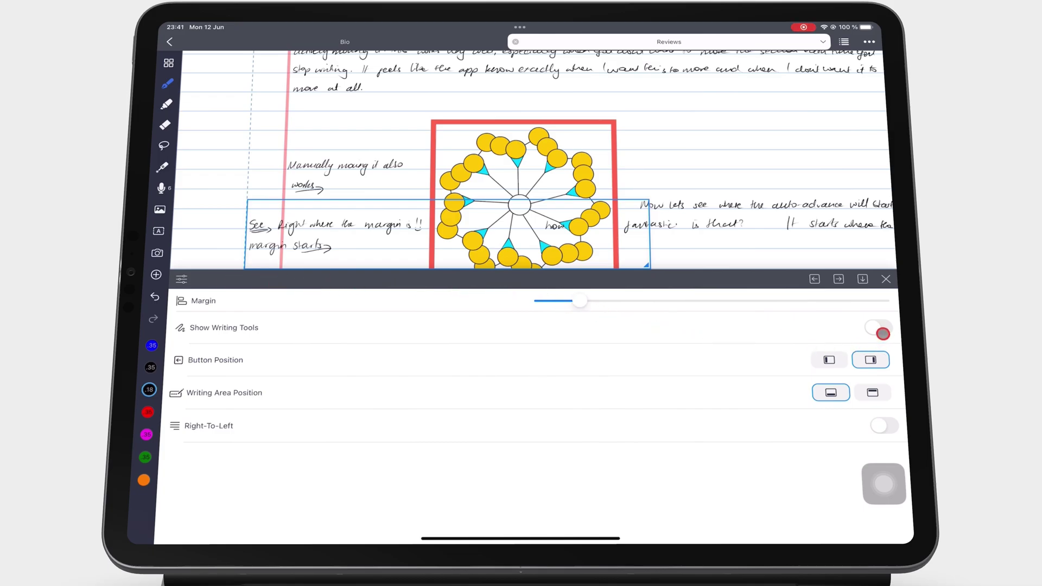
{"action": "left_click", "coordinate": [880, 328]}
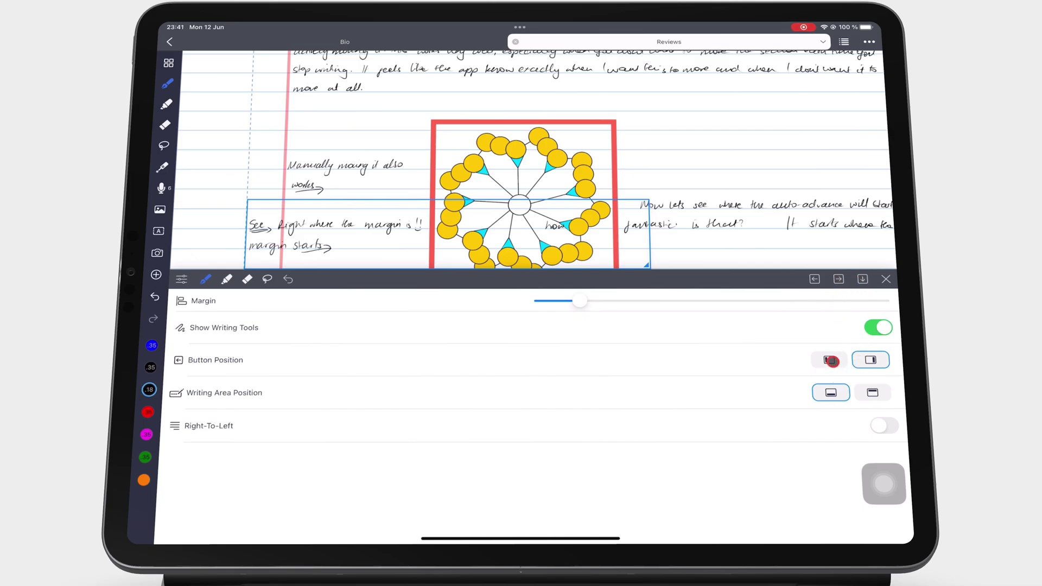
{"action": "left_click", "coordinate": [832, 361]}
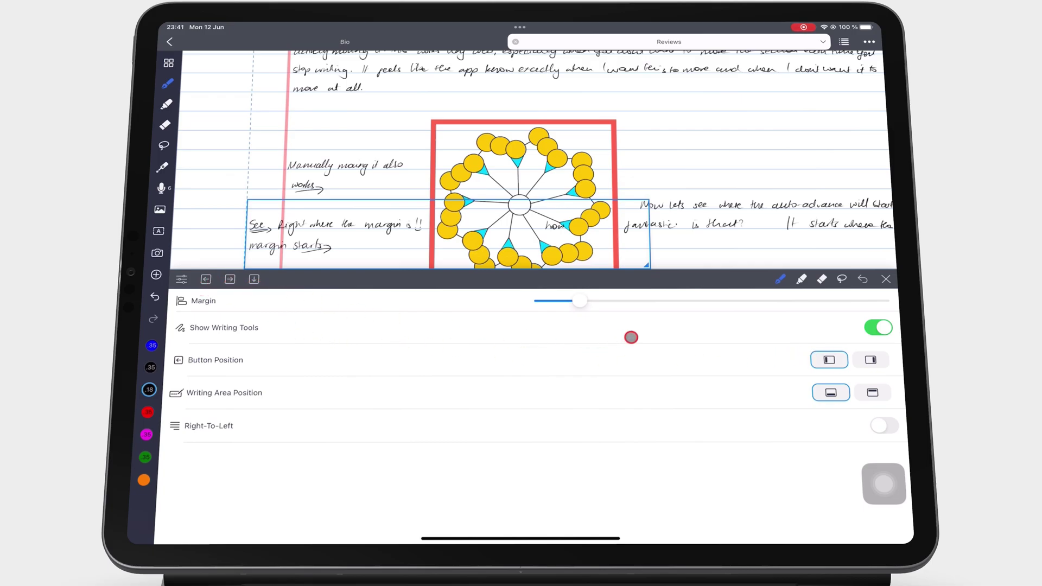
{"action": "left_click", "coordinate": [872, 360]}
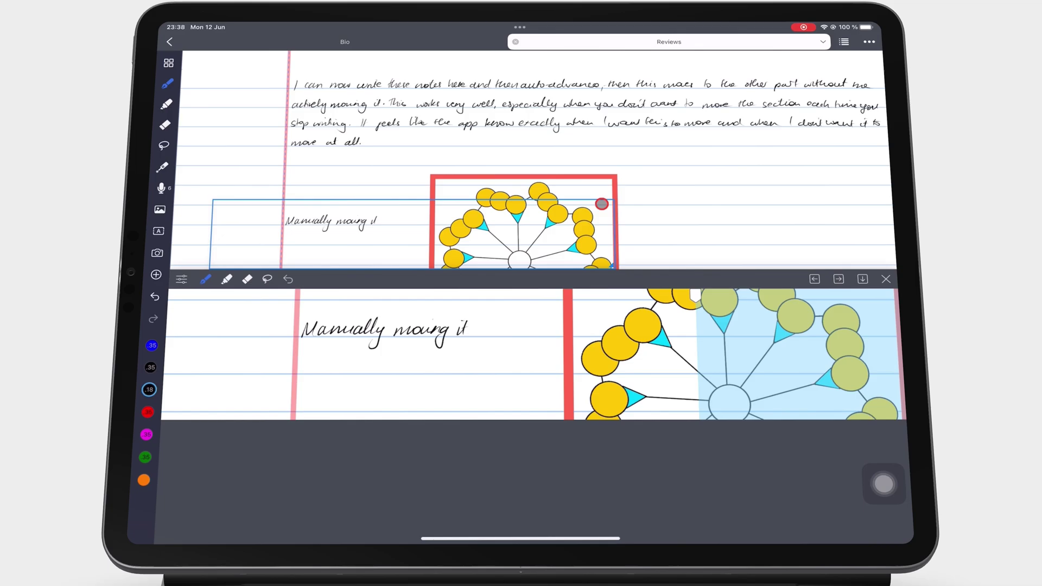
Step: Finish the 'Manually moving it also works' note with an arrow underlining 'works'
{"action": "left_click_drag", "start_coordinate": [477, 328], "coordinate": [512, 326]}
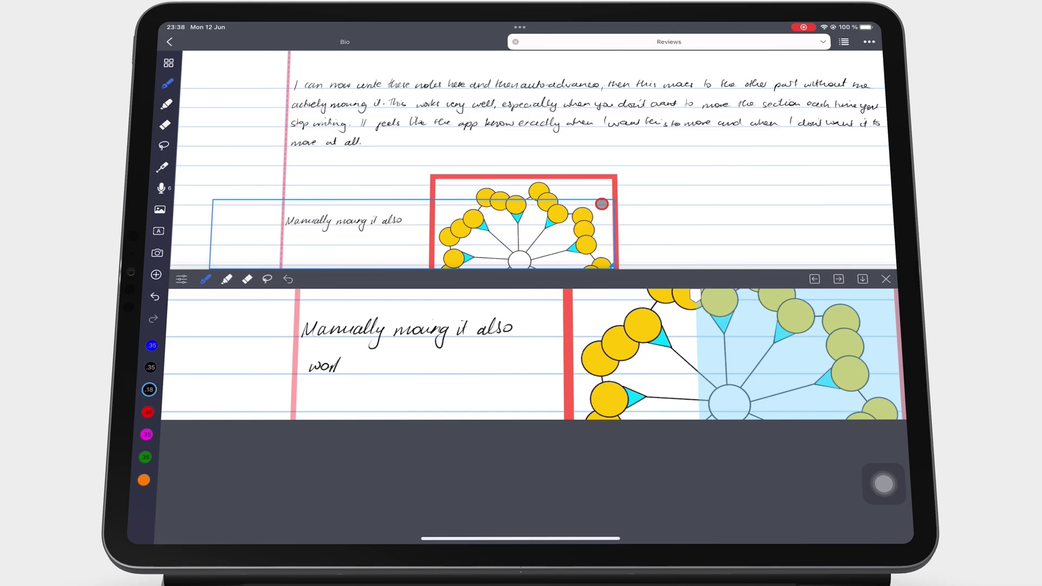
{"action": "left_click_drag", "start_coordinate": [310, 370], "coordinate": [350, 371]}
{"action": "left_click_drag", "start_coordinate": [316, 380], "coordinate": [366, 373]}
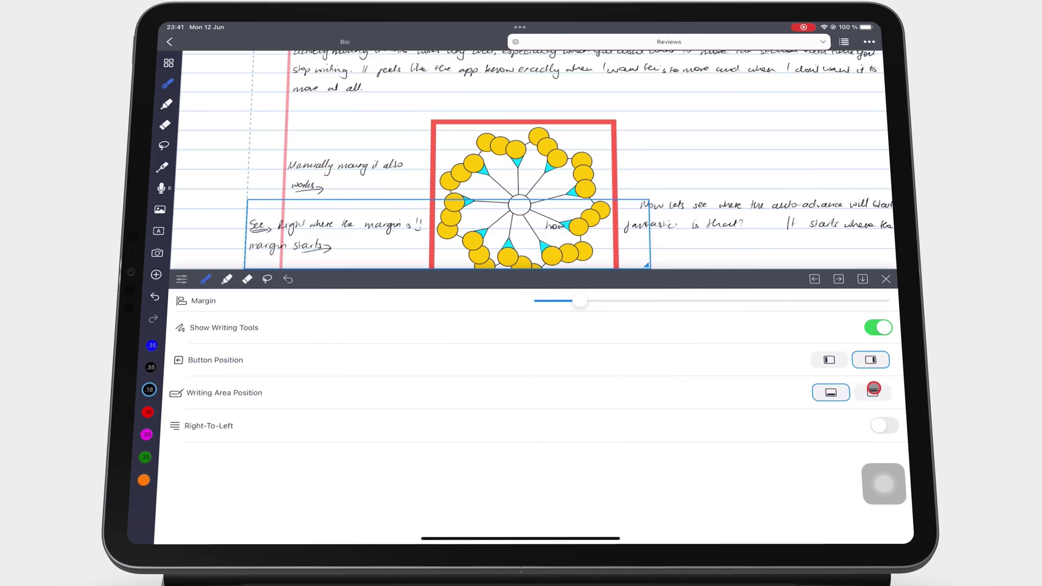
Step: Move the writing area to the top, add a left-handed note, and enable Right-To-Left
{"action": "left_click", "coordinate": [872, 393]}
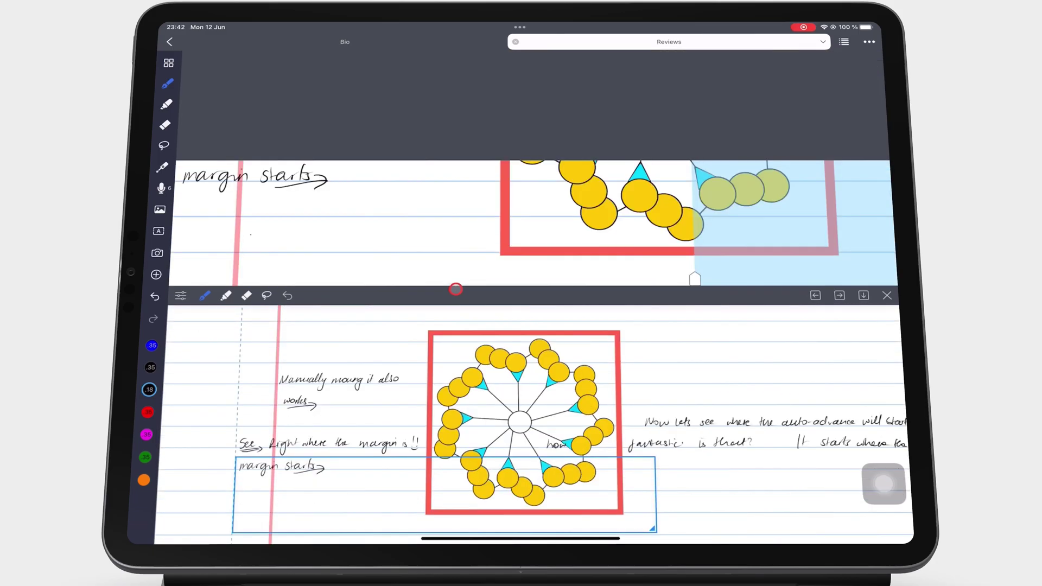
{"action": "left_click_drag", "start_coordinate": [249, 239], "coordinate": [473, 246]}
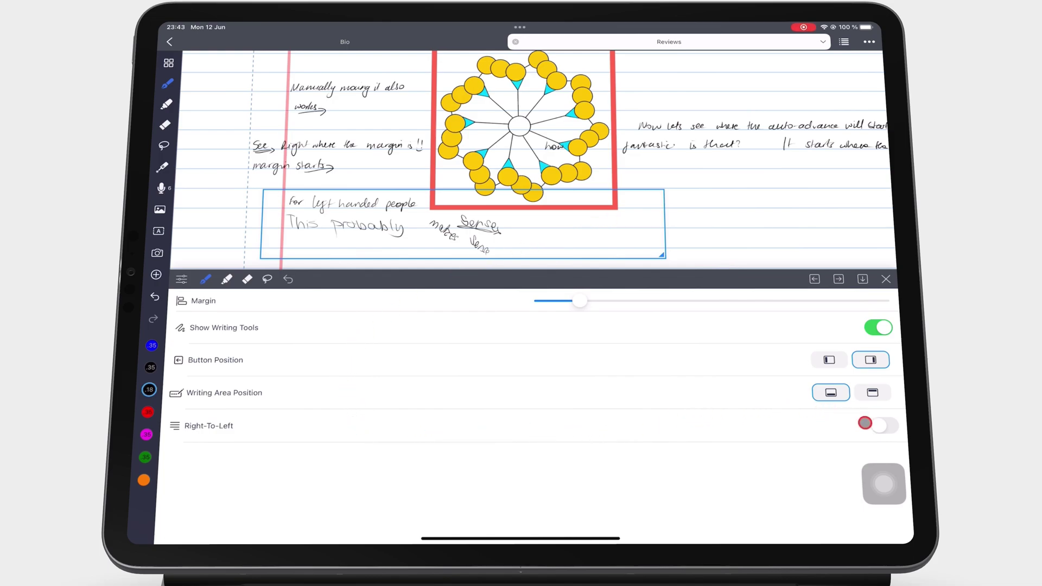
{"action": "left_click", "coordinate": [883, 431]}
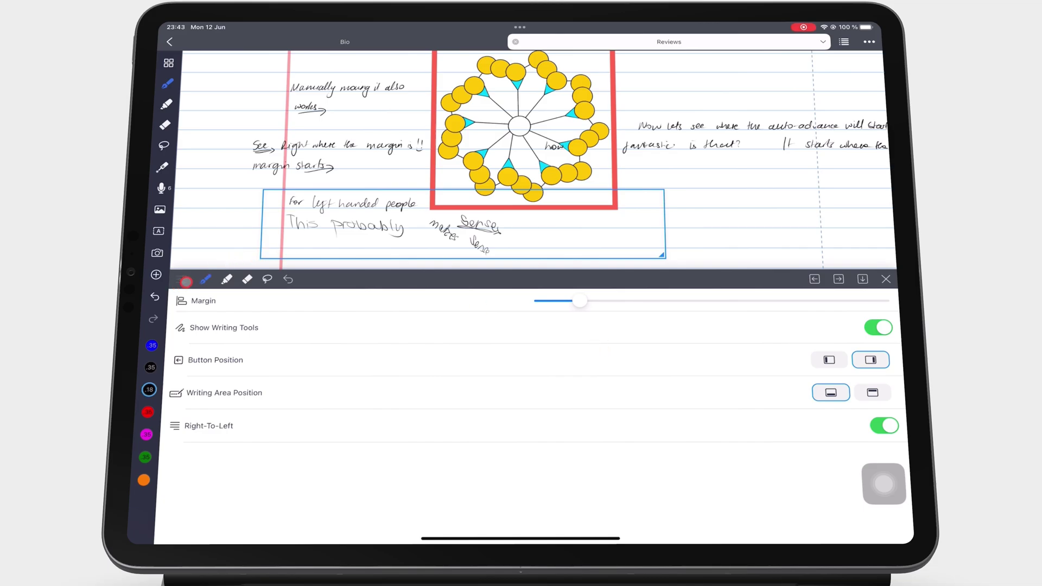
Step: Close zoom settings and draw rows of wavy test strokes, several heading leftward
{"action": "left_click", "coordinate": [183, 281]}
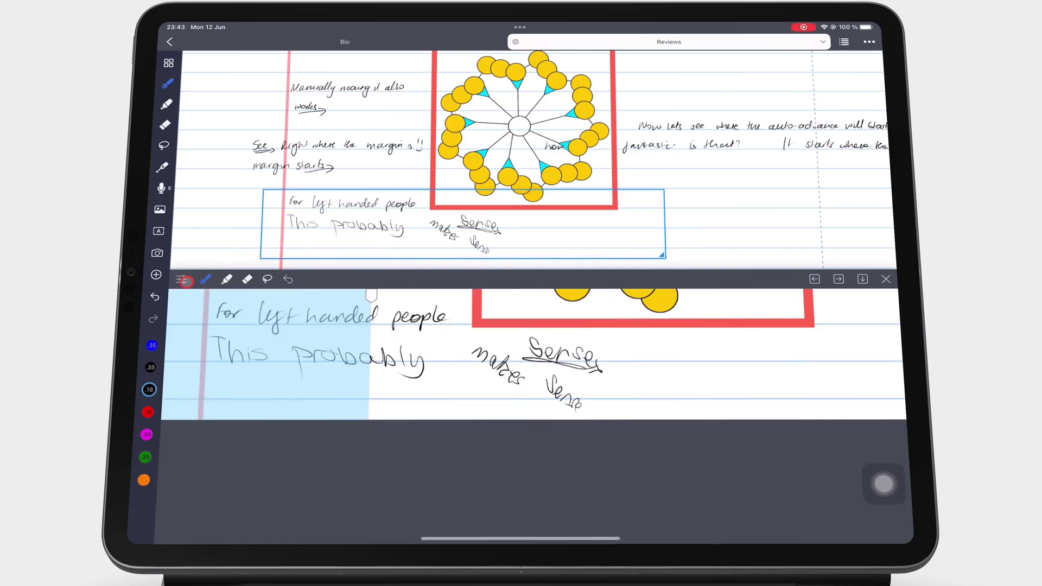
{"action": "left_click_drag", "start_coordinate": [519, 358], "coordinate": [767, 359]}
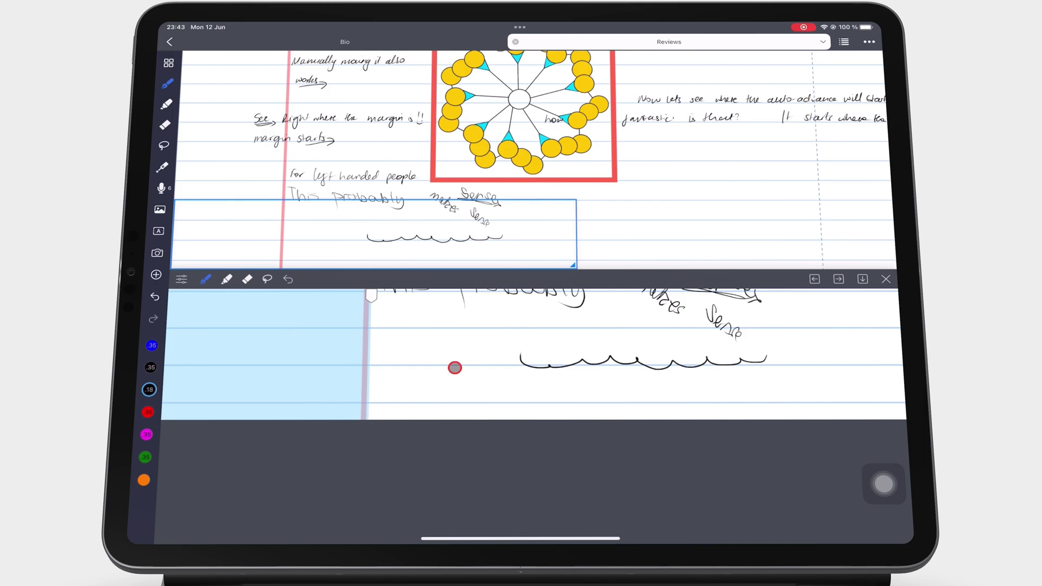
{"action": "left_click_drag", "start_coordinate": [518, 359], "coordinate": [299, 351]}
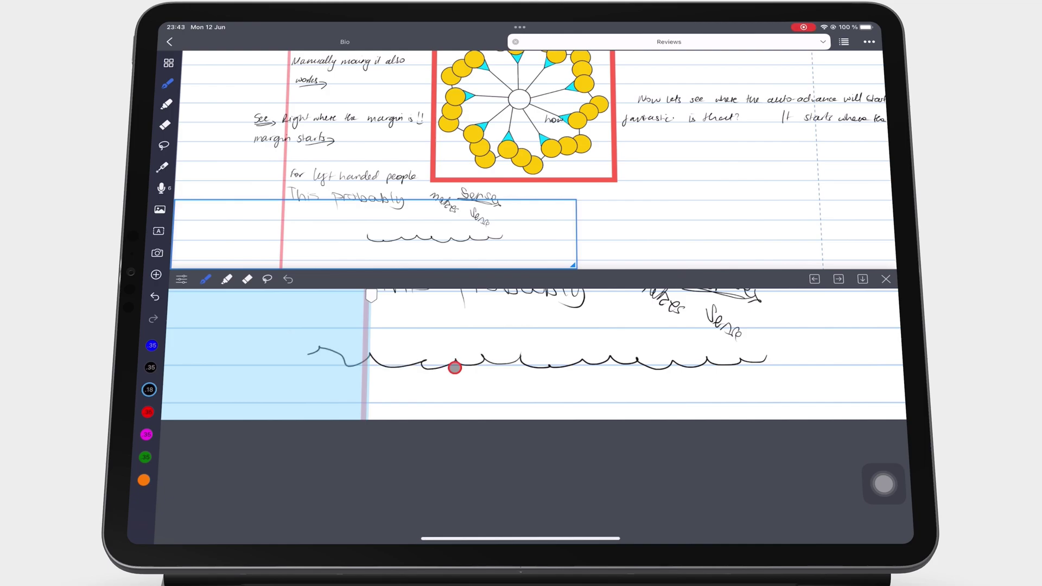
{"action": "left_click_drag", "start_coordinate": [411, 365], "coordinate": [264, 353]}
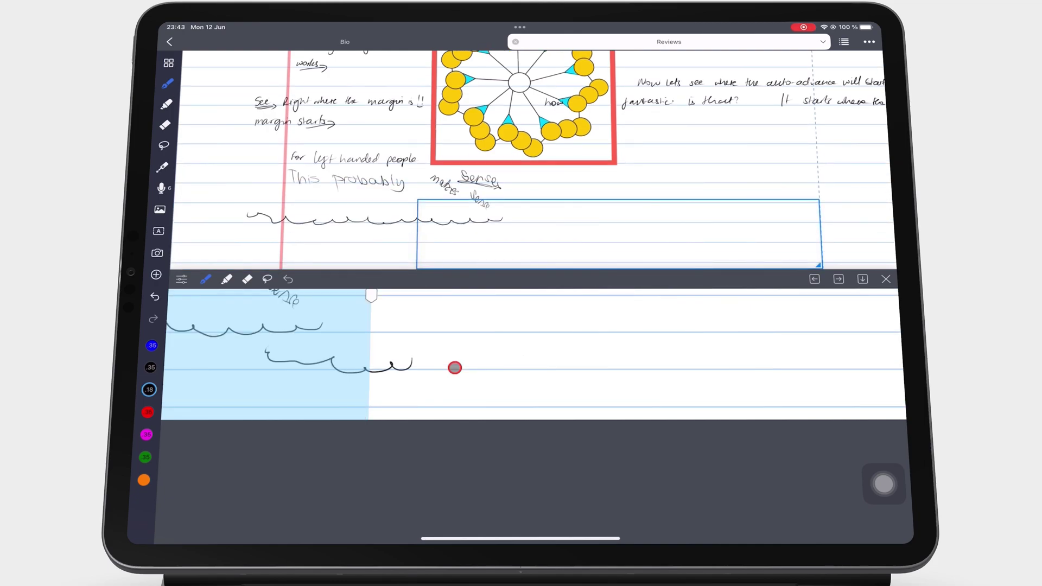
{"action": "mouse_move", "coordinate": [428, 382]}
{"action": "left_mouse_down"}
{"action": "mouse_move", "coordinate": [386, 394]}
{"action": "mouse_move", "coordinate": [230, 351]}
{"action": "left_mouse_up"}
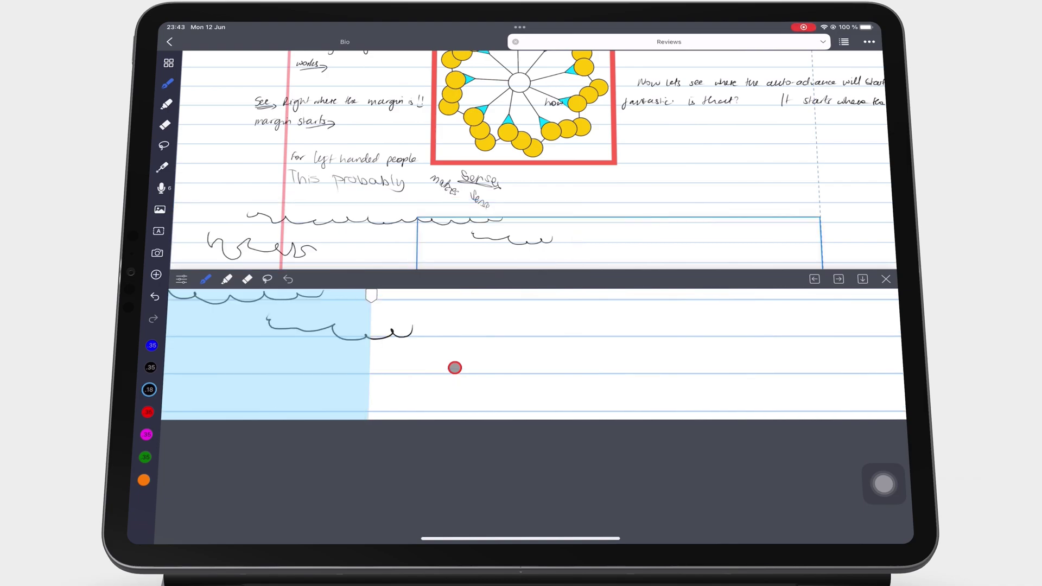
Step: Add a small wavy stroke and label the strokes 'this one' and 'not this direction'
{"action": "left_click_drag", "start_coordinate": [470, 360], "coordinate": [585, 359]}
{"action": "left_click_drag", "start_coordinate": [612, 357], "coordinate": [704, 368]}
{"action": "left_click_drag", "start_coordinate": [699, 358], "coordinate": [722, 368]}
{"action": "left_click_drag", "start_coordinate": [722, 356], "coordinate": [738, 368]}
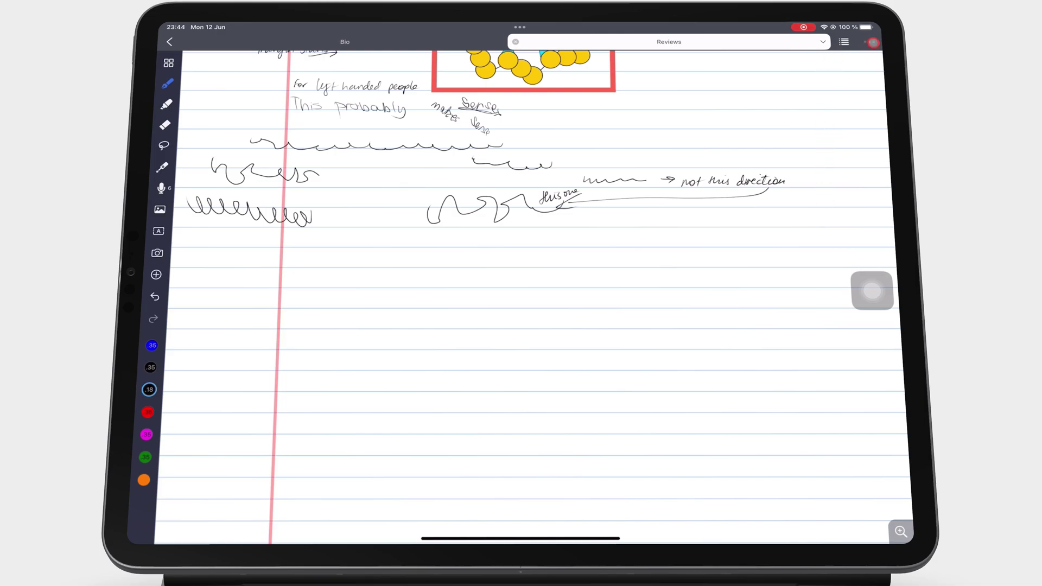
Step: Switch off the Zoom Window in the notebook's page options and return to the page
{"action": "left_click", "coordinate": [873, 42]}
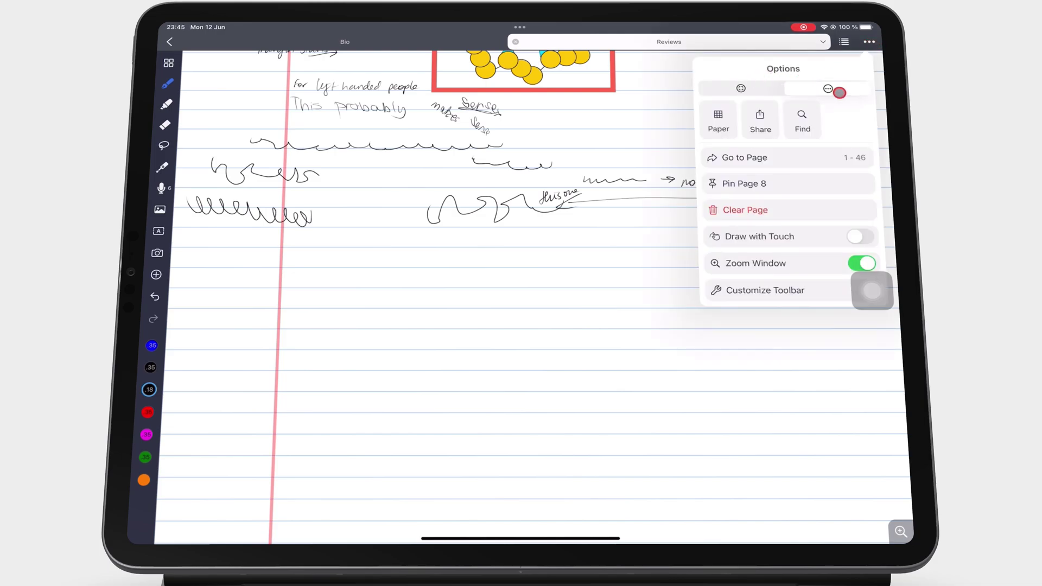
{"action": "left_click", "coordinate": [827, 88]}
{"action": "left_click", "coordinate": [851, 261]}
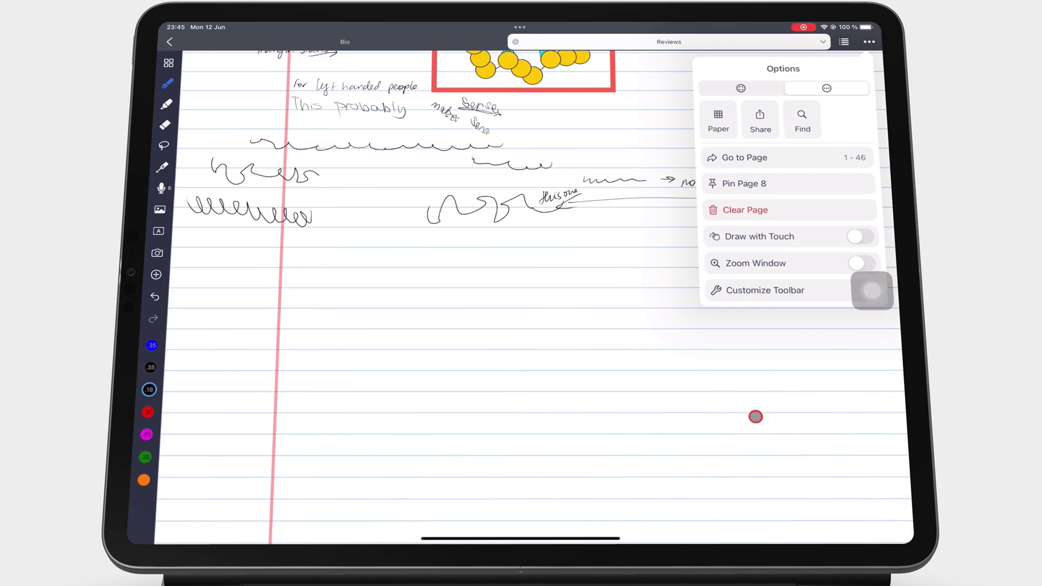
{"action": "left_click", "coordinate": [744, 399]}
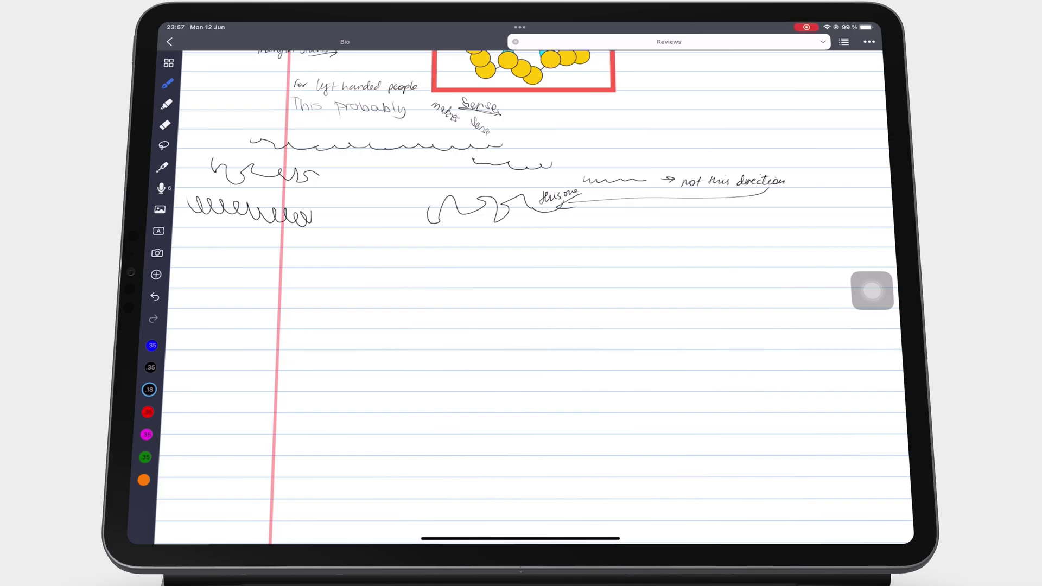
Step: Scroll back to page 7 and handwrite a tiny 'can you see this' above the word 'audio'
{"action": "scroll", "coordinate": [529, 297], "scroll_direction": "up", "scroll_amount": 10}
{"action": "scroll", "coordinate": [530, 297], "scroll_direction": "up", "scroll_amount": 10}
{"action": "scroll", "coordinate": [529, 297], "scroll_direction": "up", "scroll_amount": 10}
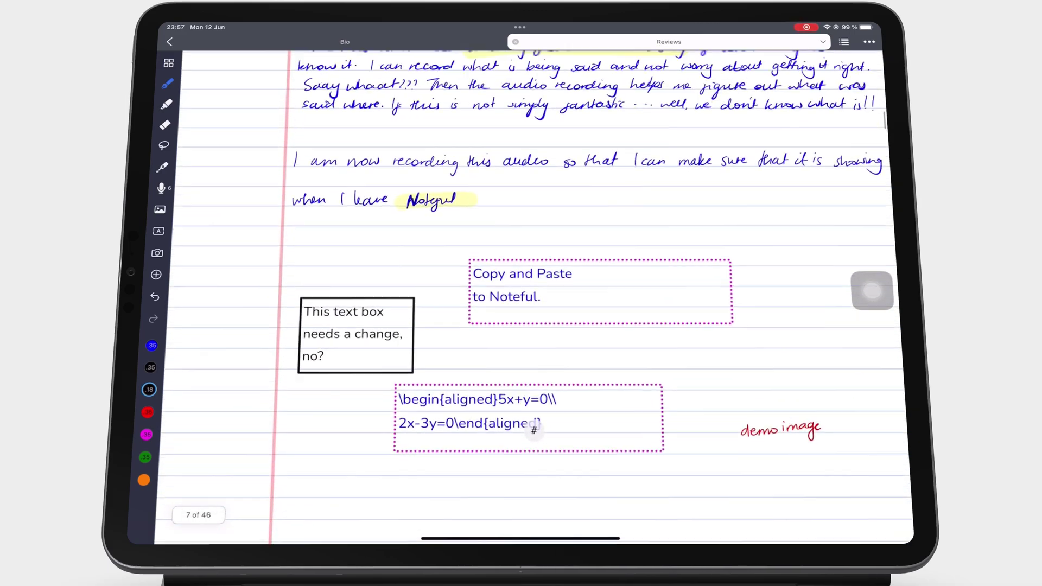
{"action": "scroll", "coordinate": [530, 297], "scroll_direction": "up", "scroll_amount": 5}
{"action": "scroll", "coordinate": [872, 287], "scroll_direction": "up", "scroll_amount": 2}
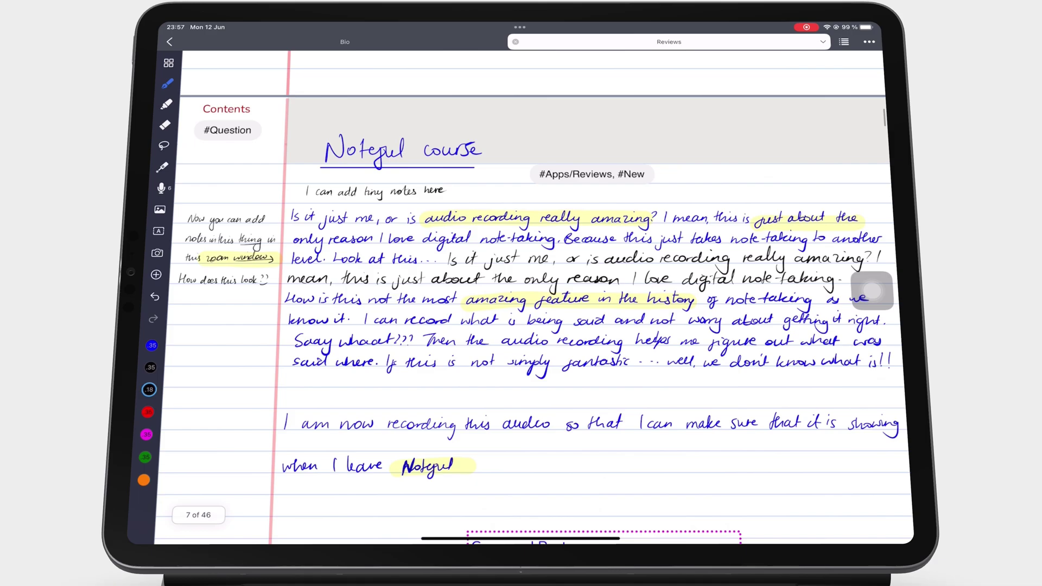
{"action": "scroll", "coordinate": [535, 299], "scroll_direction": "down", "scroll_amount": 2}
{"action": "scroll", "coordinate": [534, 299], "scroll_direction": "up", "scroll_amount": 10}
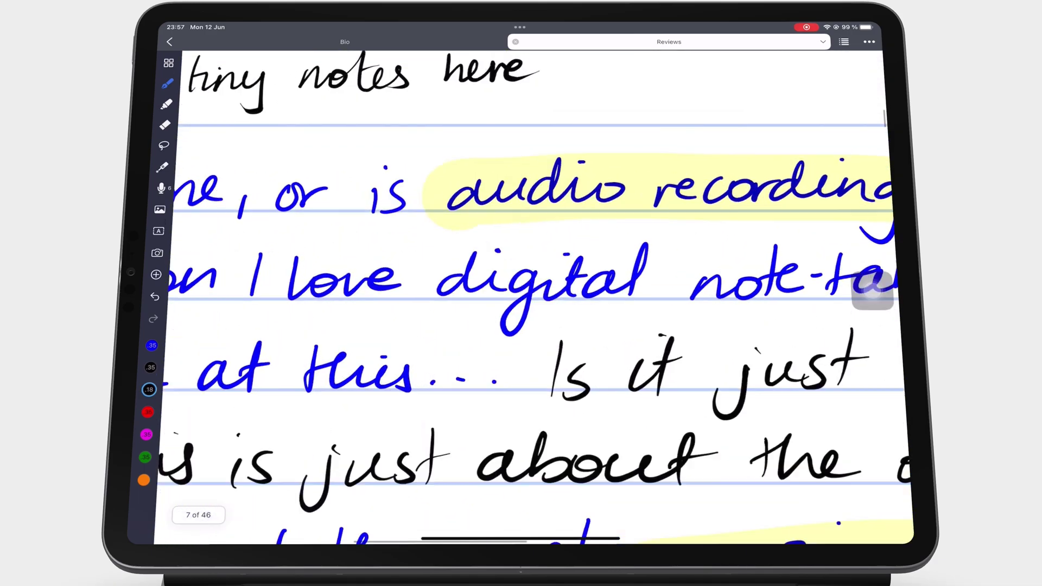
{"action": "scroll", "coordinate": [558, 170], "scroll_direction": "up", "scroll_amount": 5}
{"action": "scroll", "coordinate": [558, 170], "scroll_direction": "up", "scroll_amount": 5}
{"action": "scroll", "coordinate": [558, 170], "scroll_direction": "up", "scroll_amount": 5}
{"action": "scroll", "coordinate": [558, 170], "scroll_direction": "up", "scroll_amount": 5}
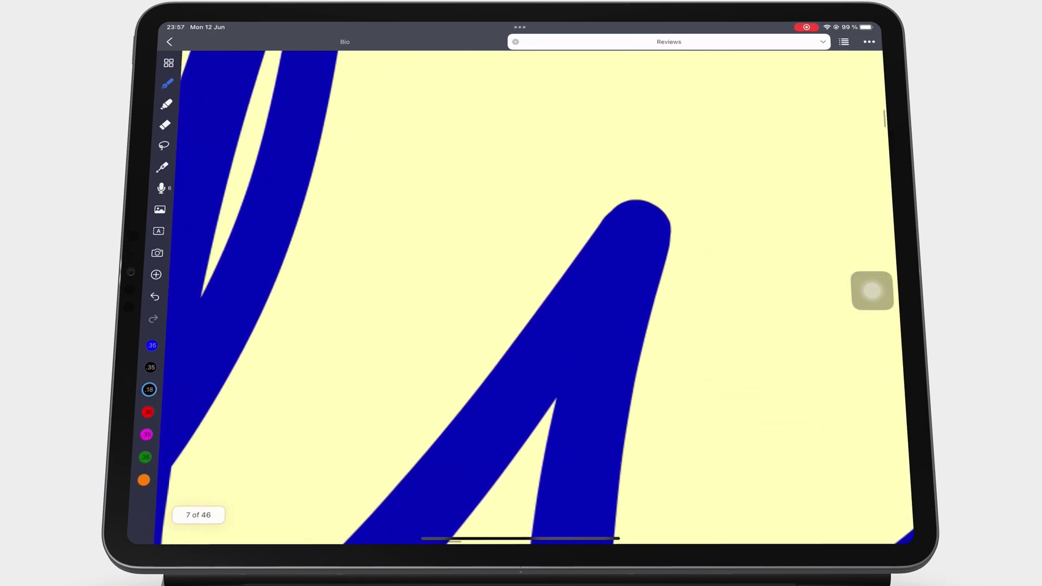
{"action": "scroll", "coordinate": [412, 298], "scroll_direction": "up", "scroll_amount": 3}
{"action": "scroll", "coordinate": [412, 298], "scroll_direction": "up", "scroll_amount": 5}
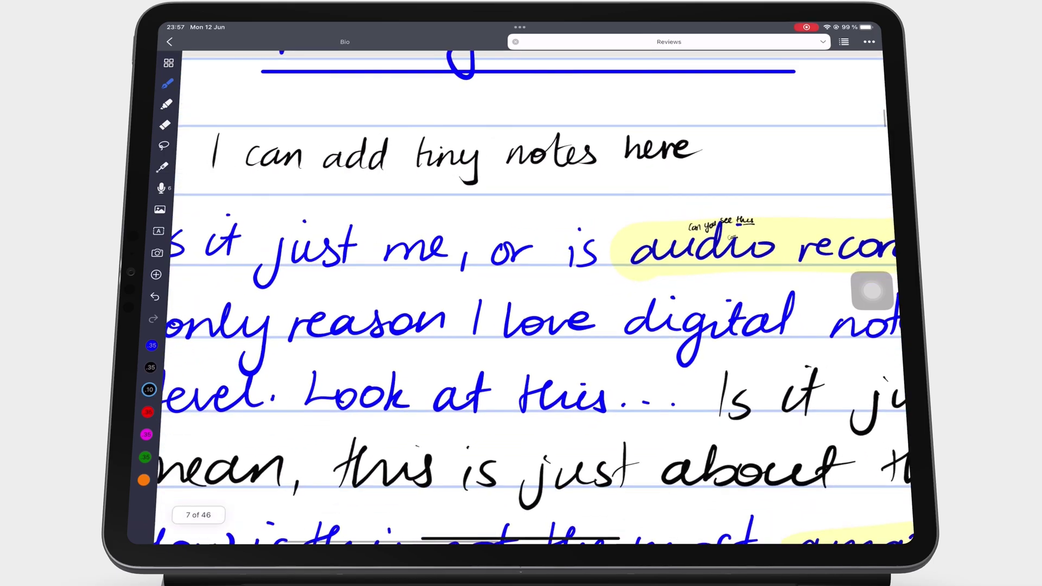
{"action": "mouse_move", "coordinate": [638, 215]}
{"action": "left_mouse_down"}
{"action": "mouse_move", "coordinate": [680, 228]}
{"action": "mouse_move", "coordinate": [703, 212]}
{"action": "left_mouse_up"}
{"action": "left_click_drag", "start_coordinate": [709, 209], "coordinate": [747, 204]}
{"action": "left_click_drag", "start_coordinate": [745, 199], "coordinate": [753, 211]}
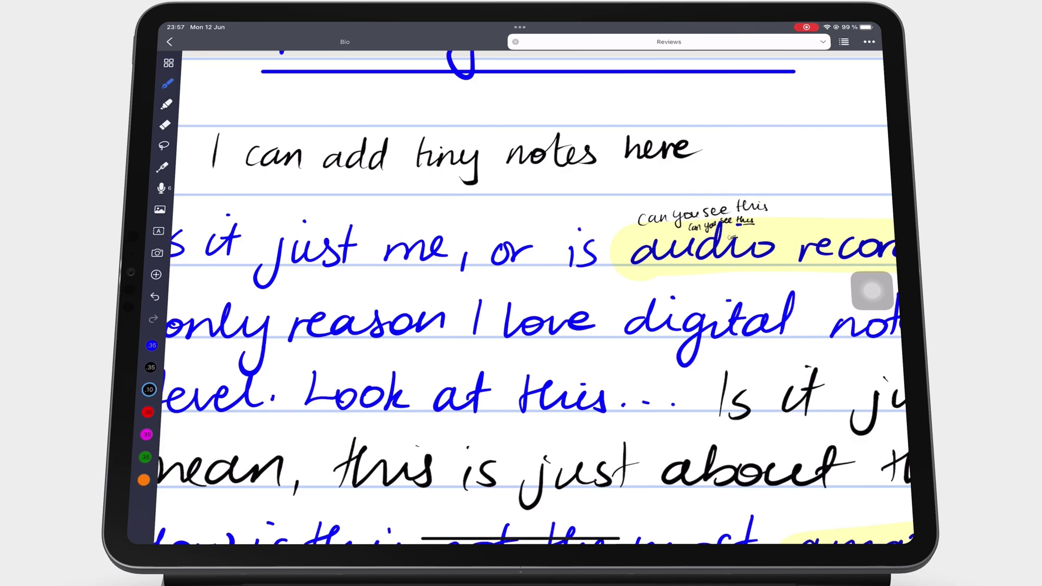
Step: Zoom out and write a larger 'can you?' above 'audio recording'
{"action": "scroll", "coordinate": [533, 298], "scroll_direction": "down", "scroll_amount": 5}
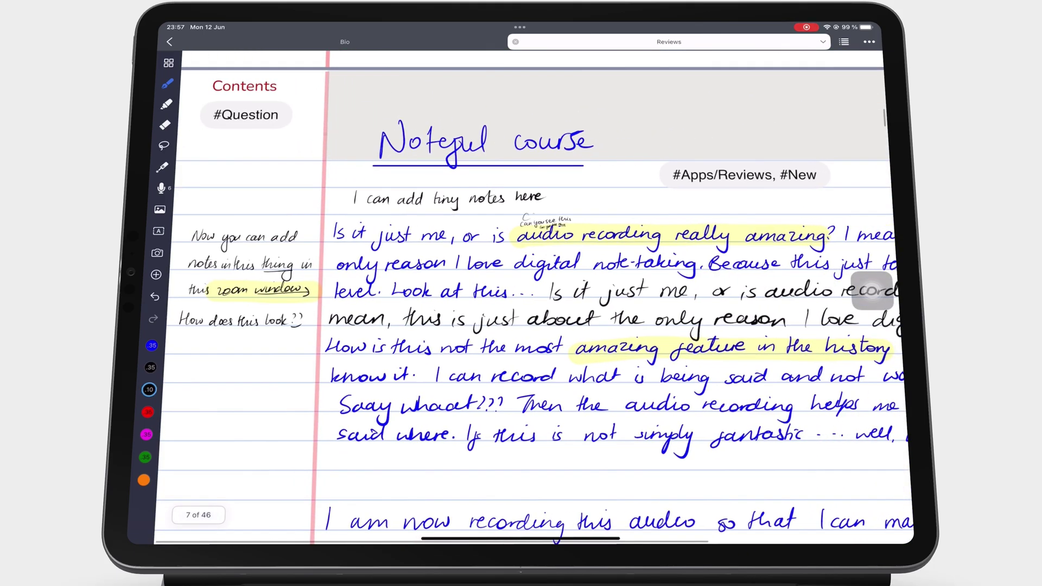
{"action": "left_click_drag", "start_coordinate": [558, 209], "coordinate": [583, 207]}
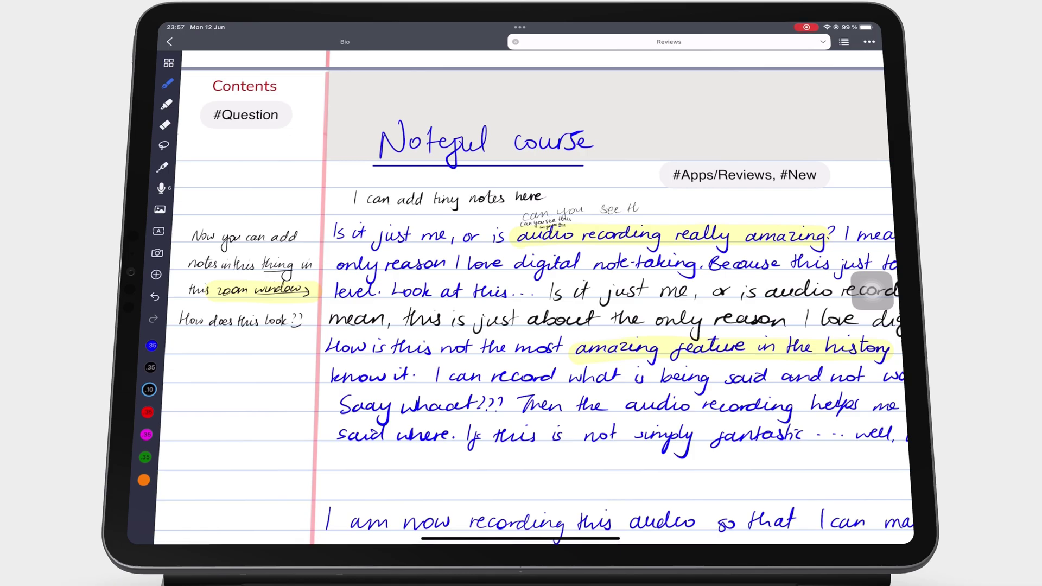
{"action": "left_click_drag", "start_coordinate": [663, 207], "coordinate": [675, 205]}
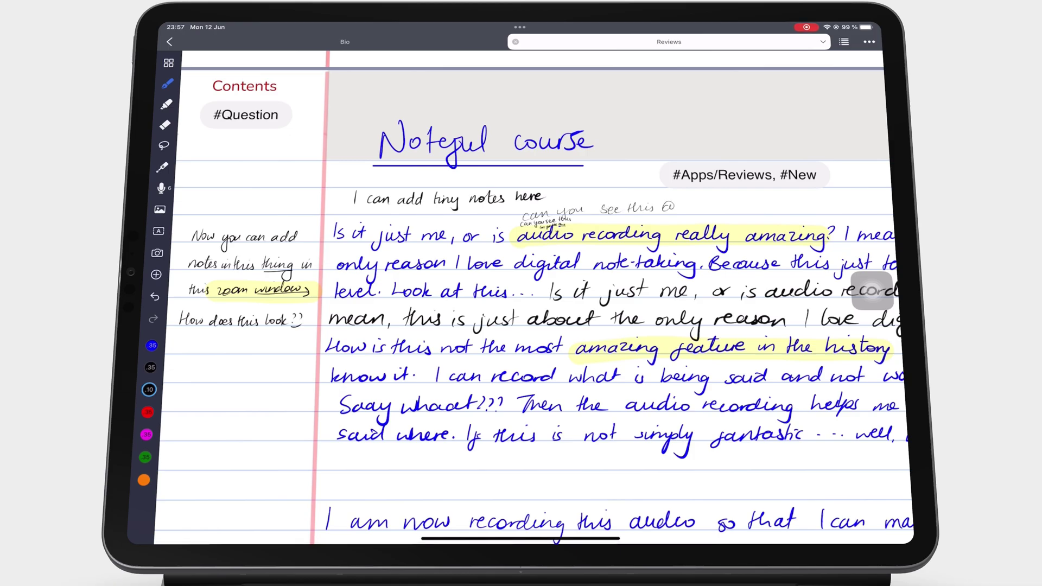